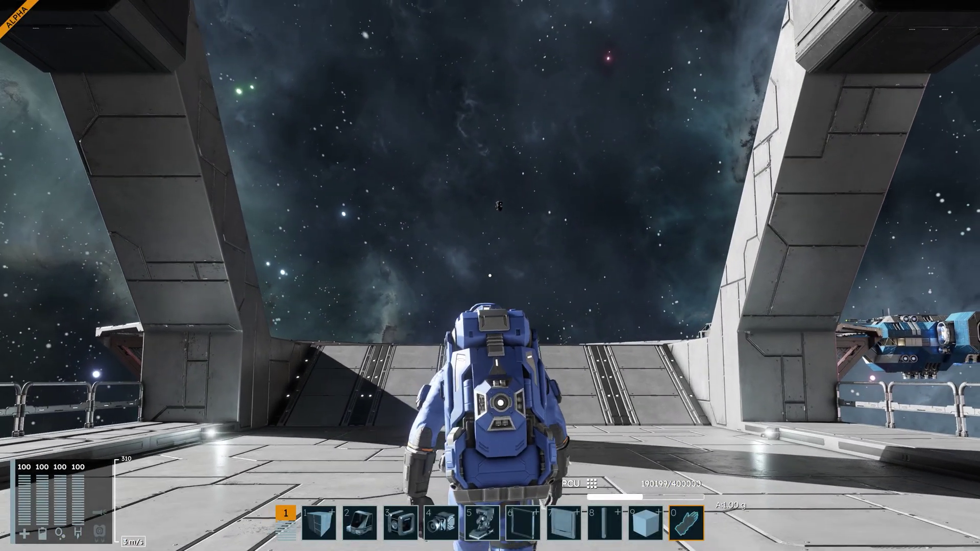
Walk the character forward across the open deck up to the far wall
{"action": "key", "text": "w"}
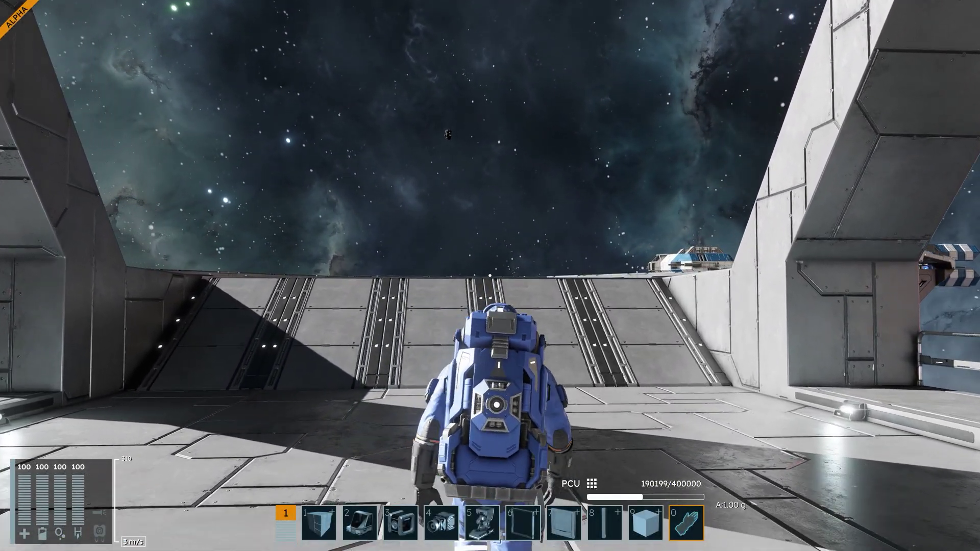
{"action": "key", "text": "w"}
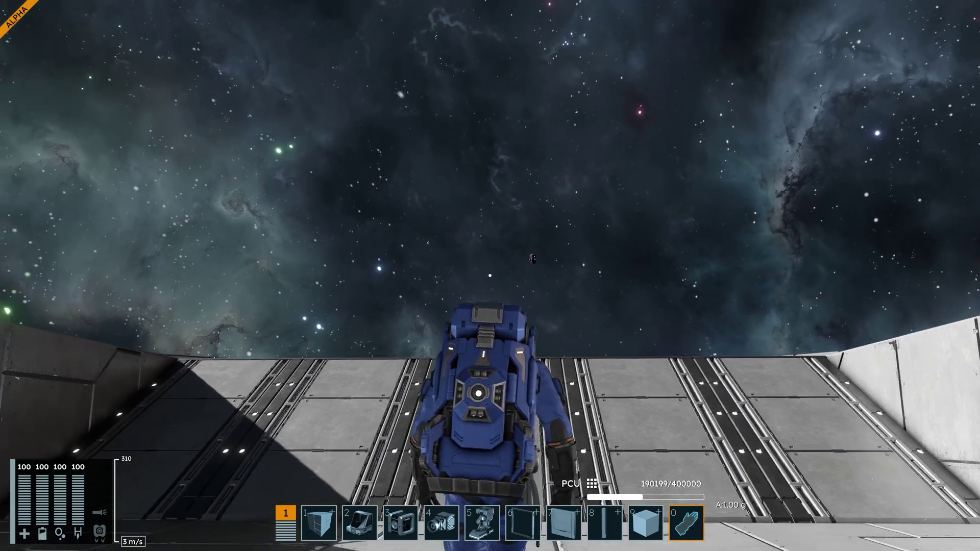
{"action": "key", "text": "w"}
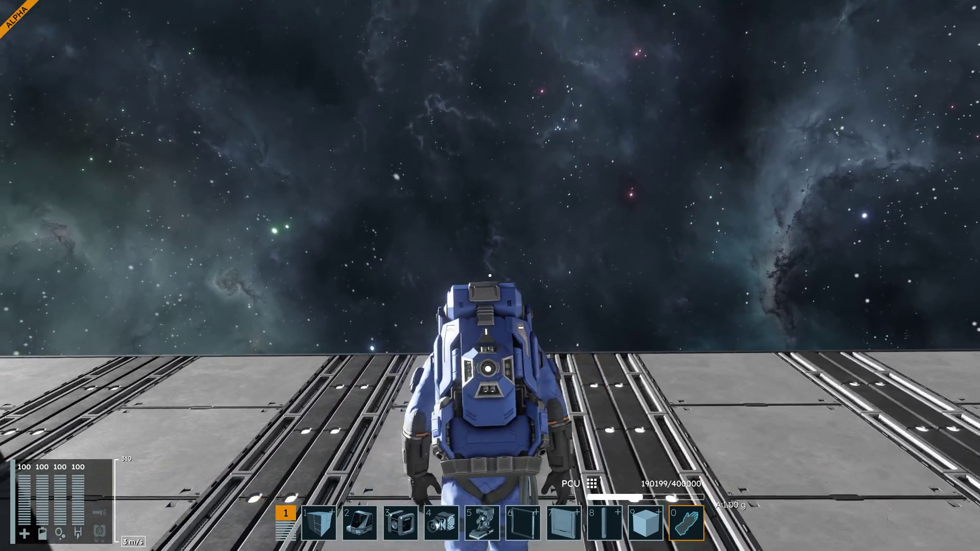
{"action": "key", "text": "w"}
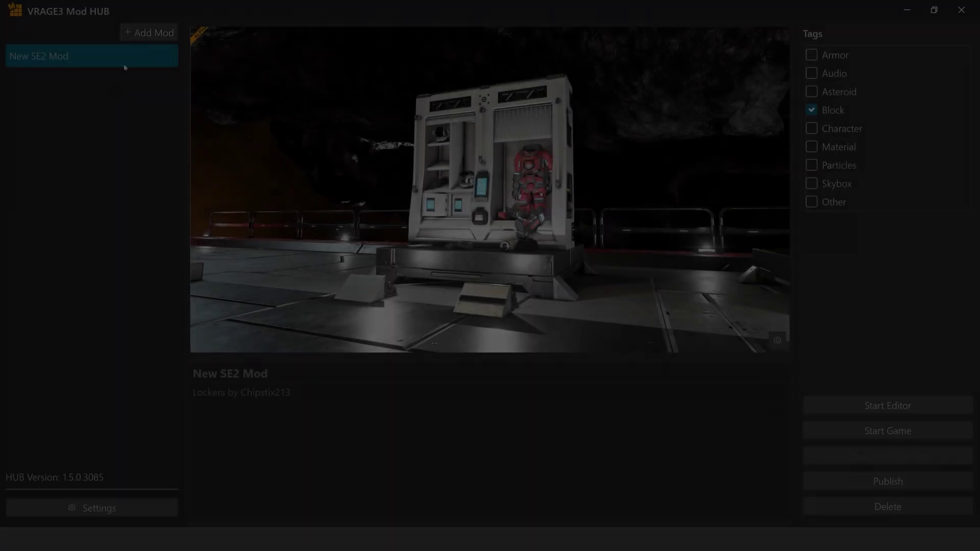
Add a new mod titled 'Music Mod' and launch it in the VRAGE3 Editor
{"action": "left_click", "coordinate": [148, 32]}
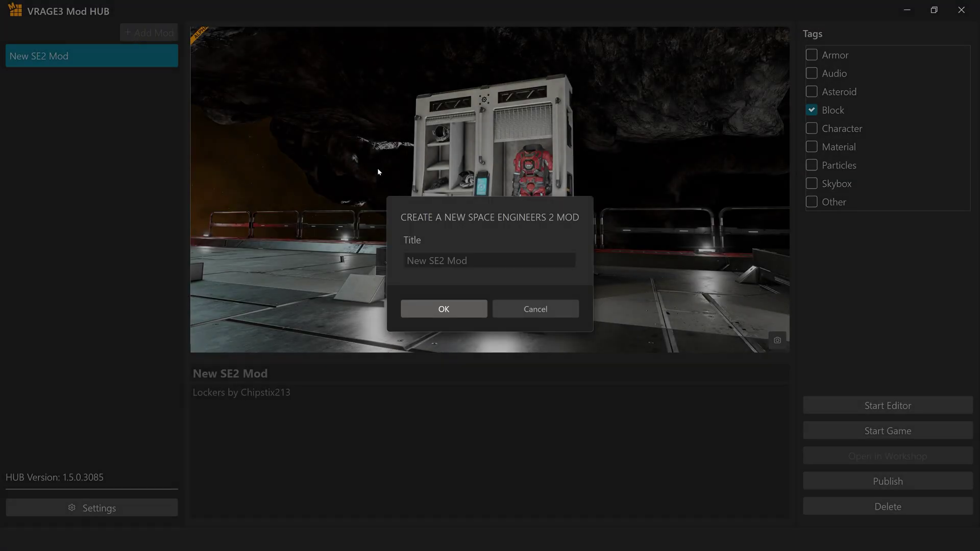
{"action": "left_click_drag", "start_coordinate": [446, 261], "coordinate": [403, 263]}
{"action": "type", "text": "Music Mod"}
{"action": "left_click", "coordinate": [434, 310]}
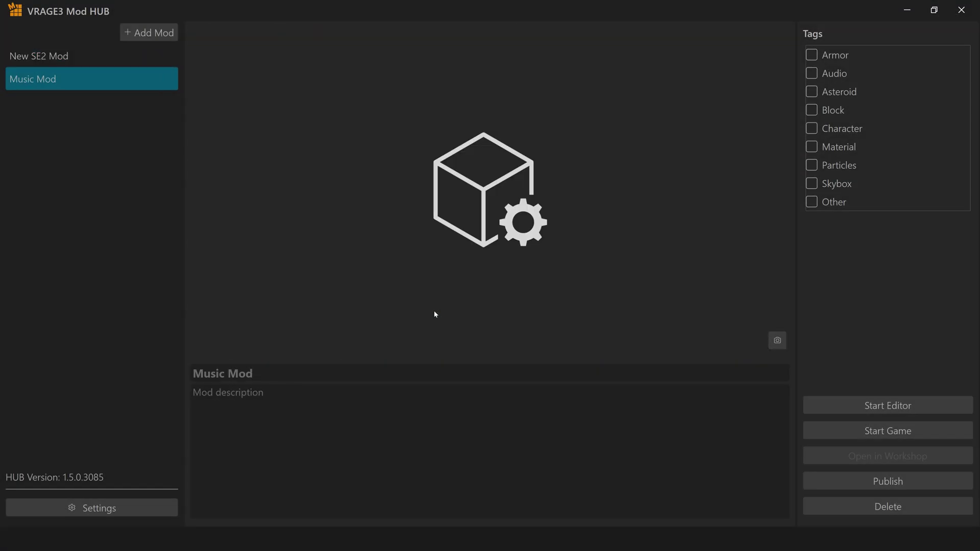
{"action": "left_click", "coordinate": [837, 404]}
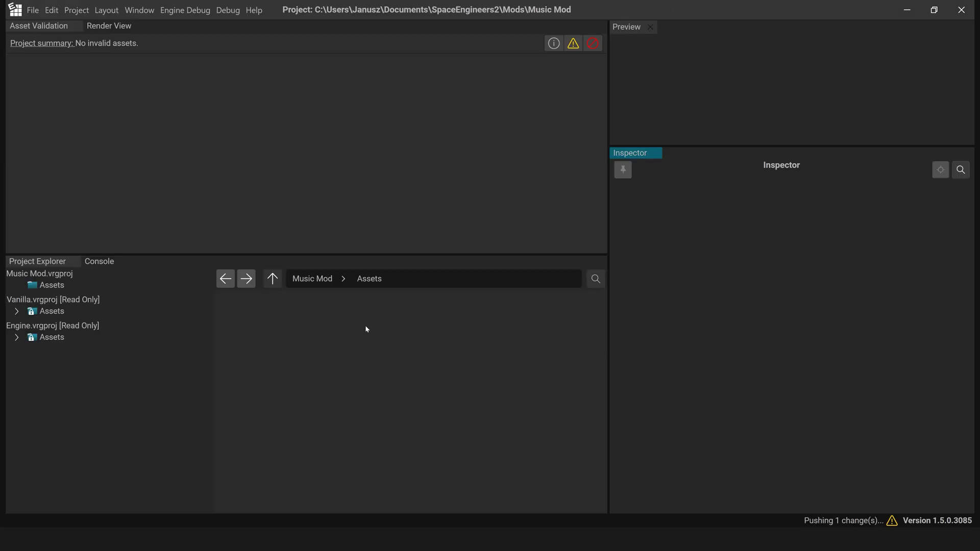
Create an Audio > FMOD Music Project asset with its default name and open it in FMOD Studio
{"action": "right_click", "coordinate": [363, 327]}
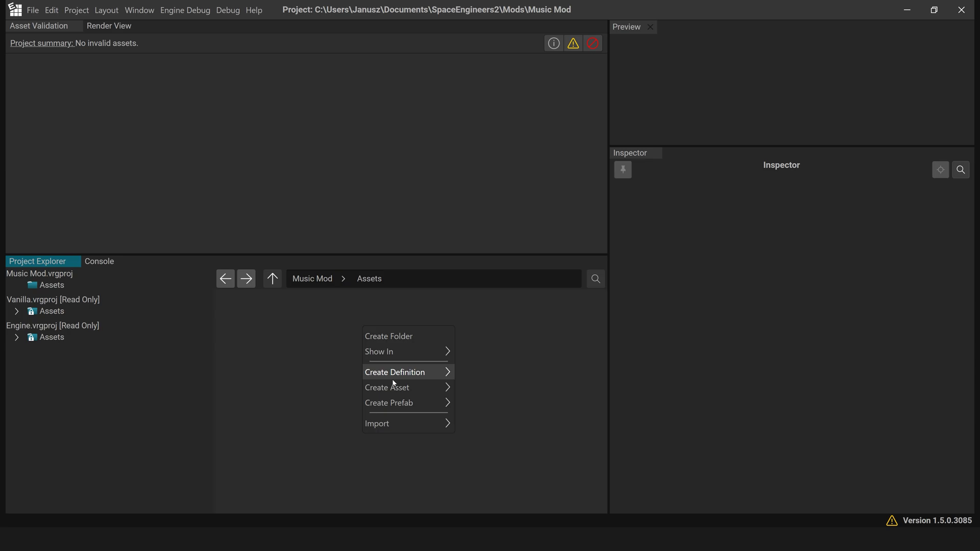
{"action": "mouse_move", "coordinate": [395, 387]}
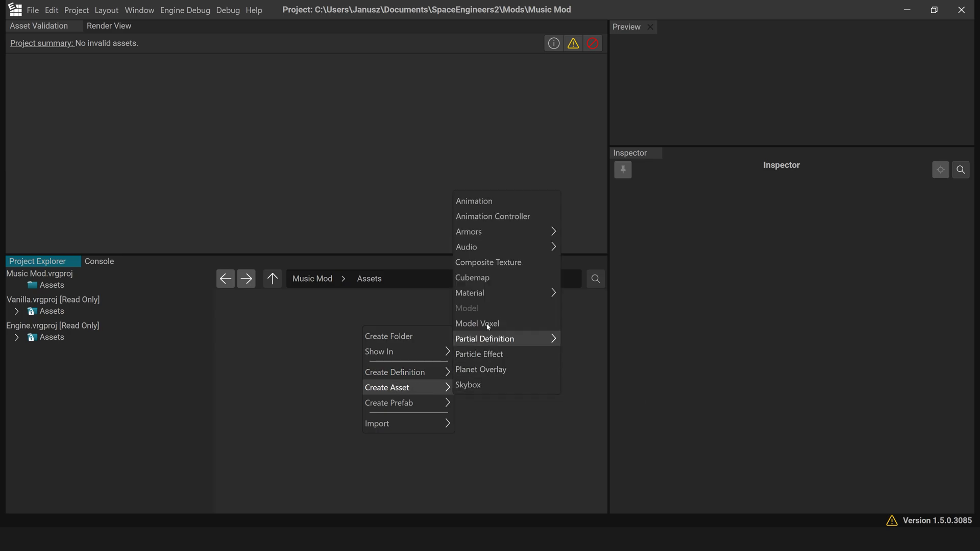
{"action": "mouse_move", "coordinate": [508, 251]}
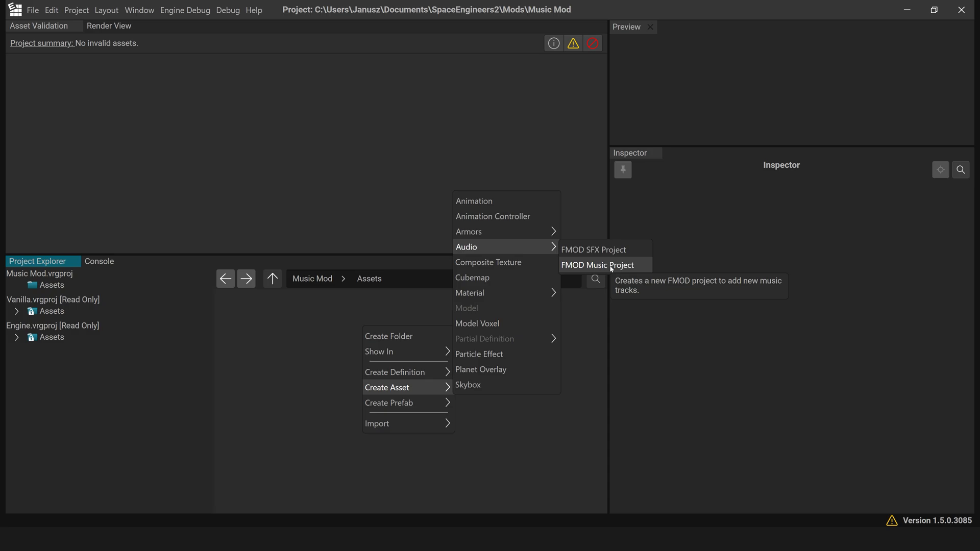
{"action": "left_click", "coordinate": [611, 266]}
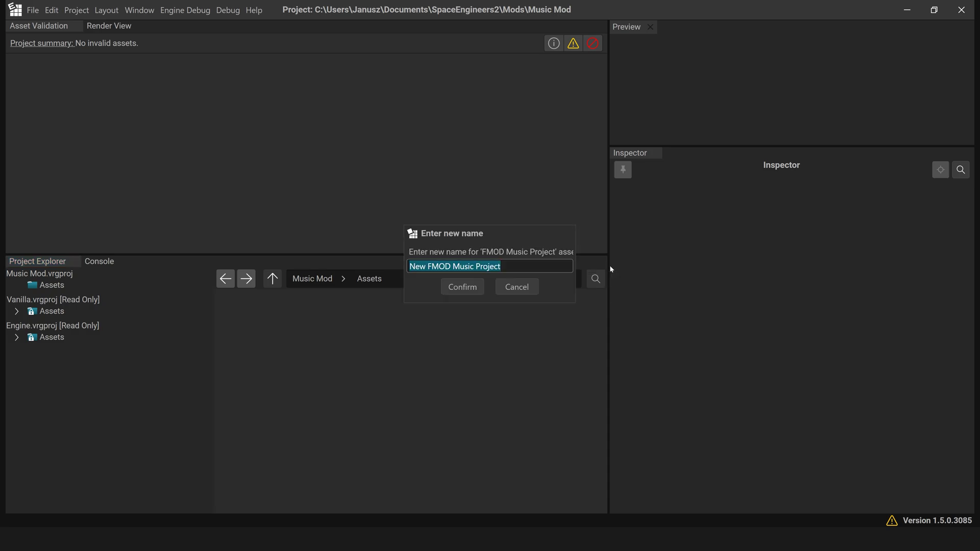
{"action": "left_click", "coordinate": [470, 287]}
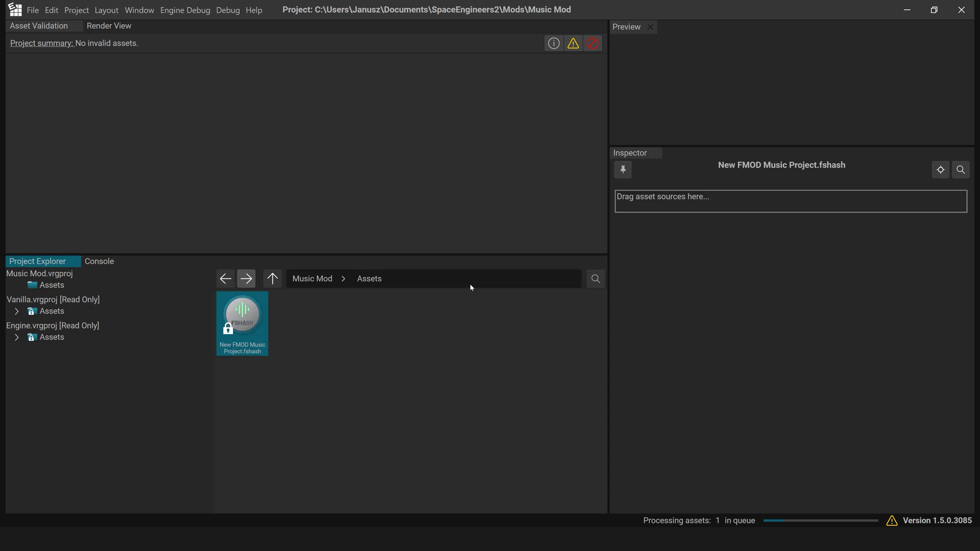
{"action": "double_click", "coordinate": [251, 327]}
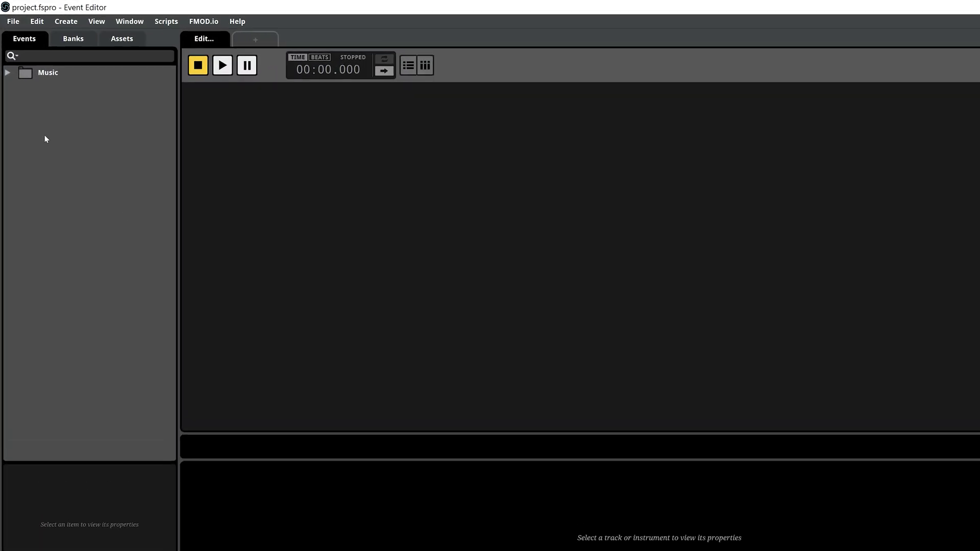
Expand the Music event folder and select its Space subfolder
{"action": "left_click", "coordinate": [7, 87]}
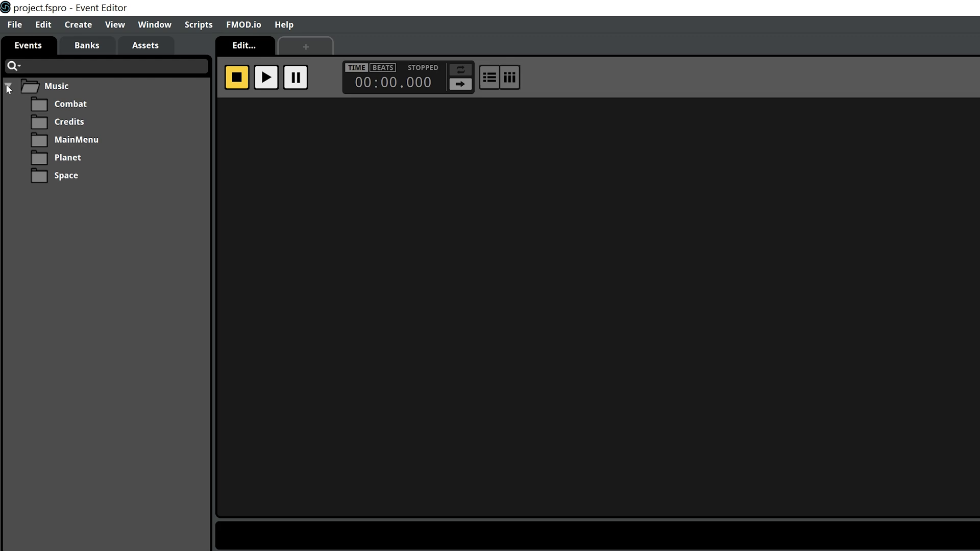
{"action": "left_click", "coordinate": [66, 176]}
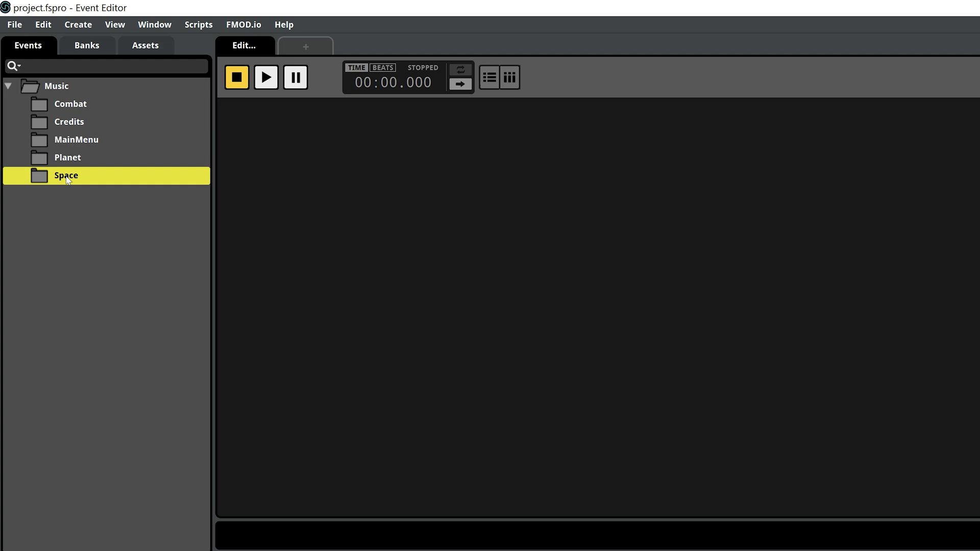
Create a 2D Timeline event in the Space folder, keeping the name New Event
{"action": "right_click", "coordinate": [67, 179]}
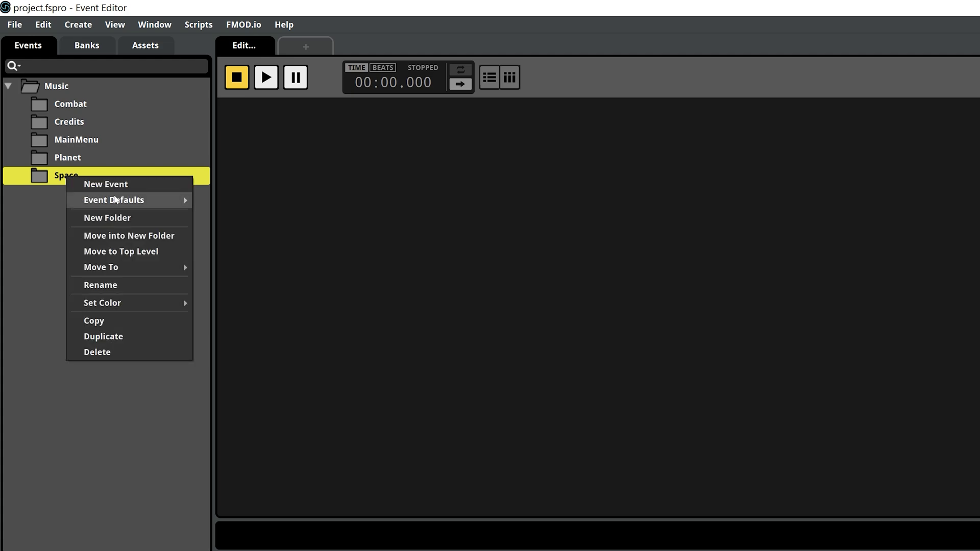
{"action": "mouse_move", "coordinate": [171, 201]}
{"action": "left_click", "coordinate": [231, 231]}
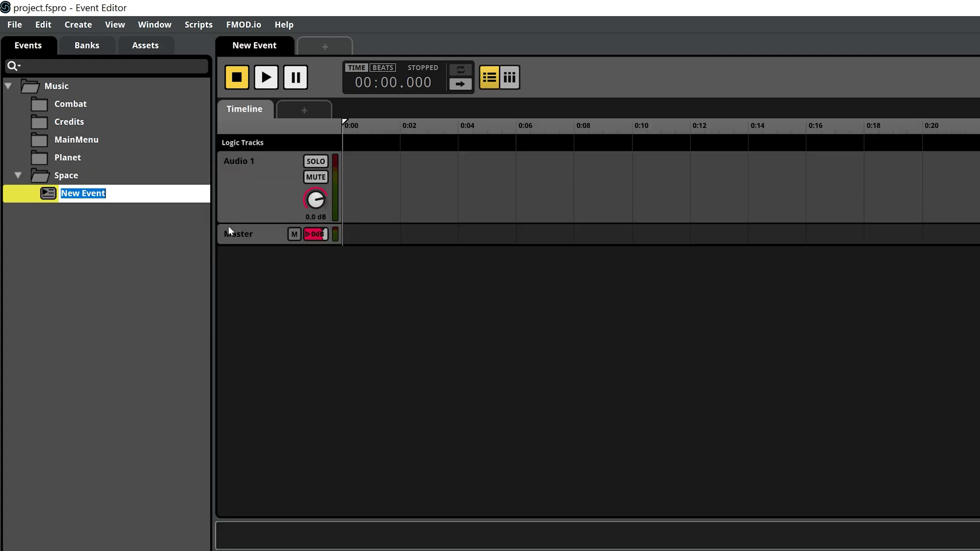
{"action": "left_click", "coordinate": [158, 235]}
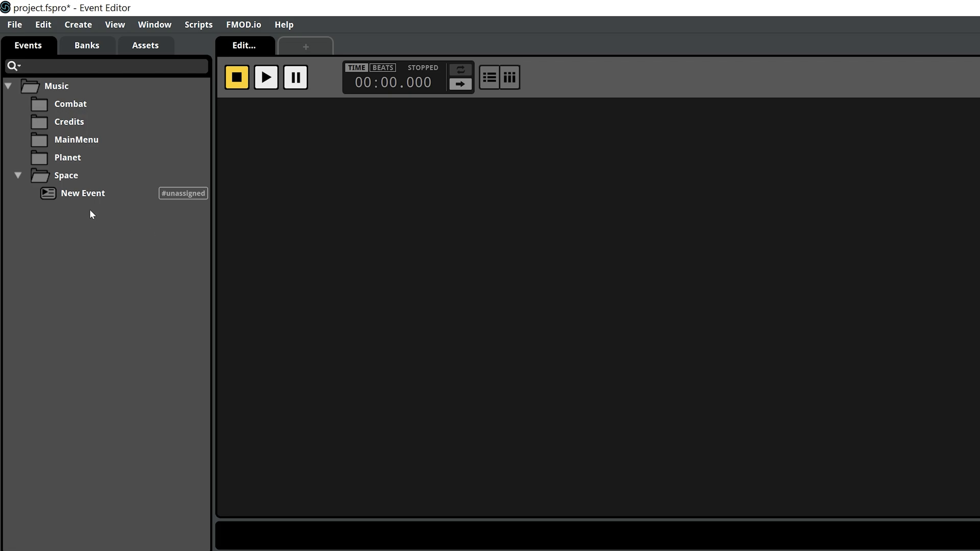
Assign New Event to the New FMOD Music Project bank
{"action": "right_click", "coordinate": [91, 196]}
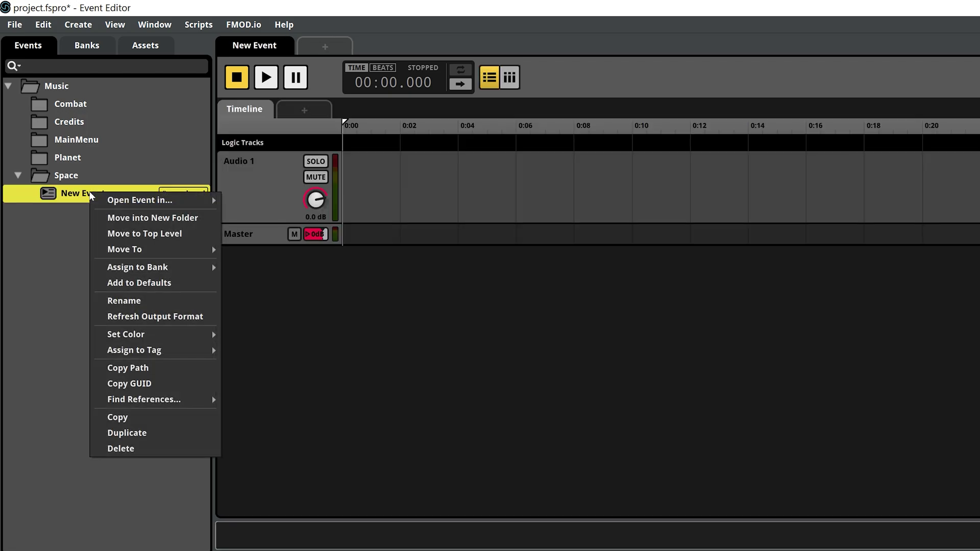
{"action": "mouse_move", "coordinate": [171, 267]}
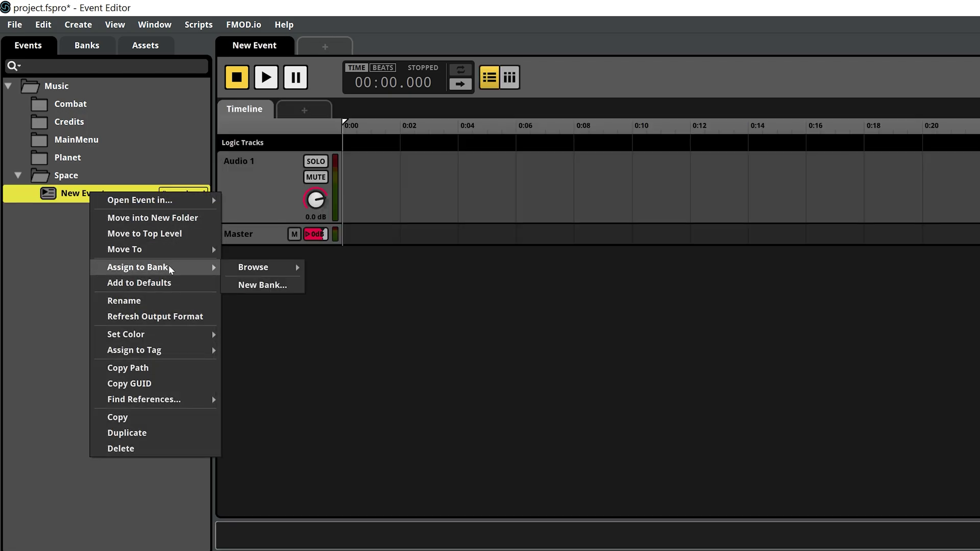
{"action": "mouse_move", "coordinate": [245, 269]}
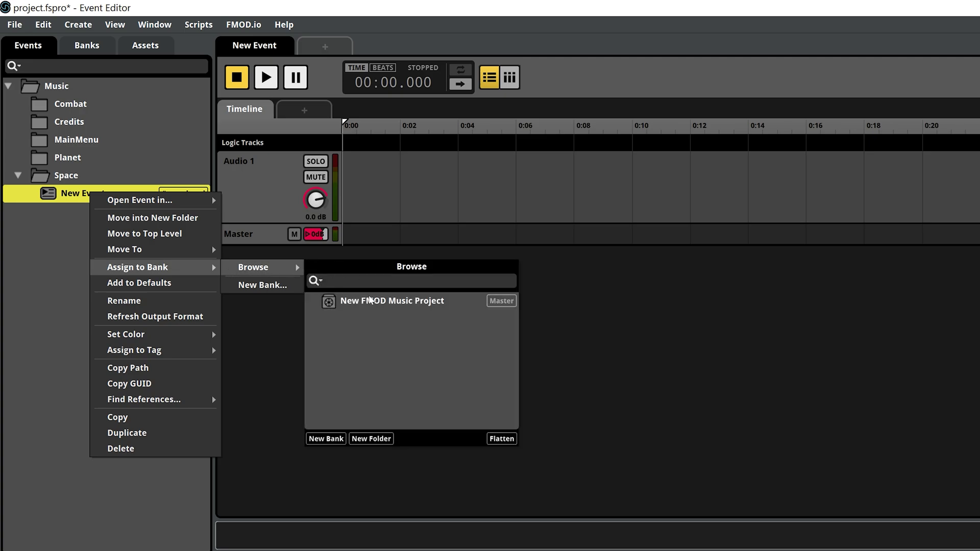
{"action": "left_click", "coordinate": [371, 302]}
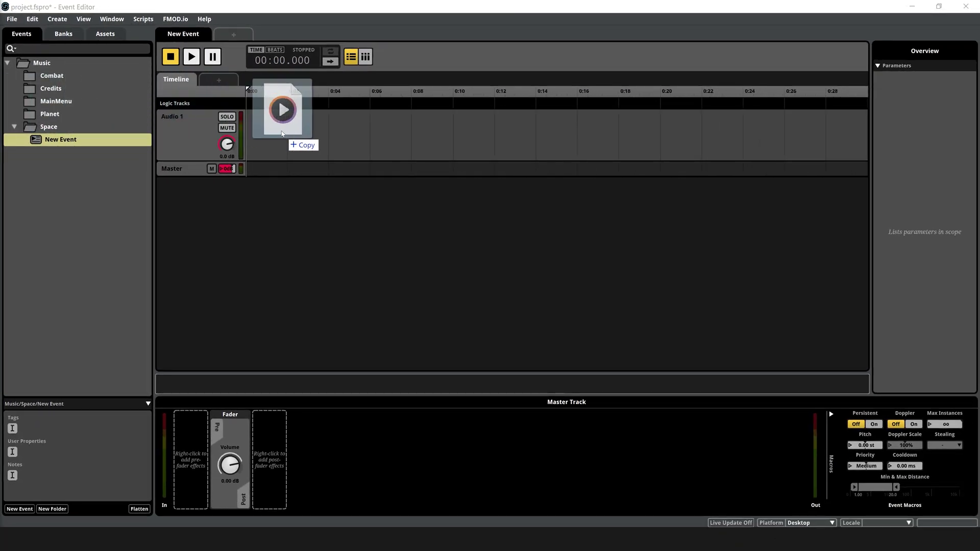
Add Mus_calm_KA_1_theme to the Audio 1 track, starting at 0:00
{"action": "left_click_drag", "start_coordinate": [389, 145], "coordinate": [393, 185]}
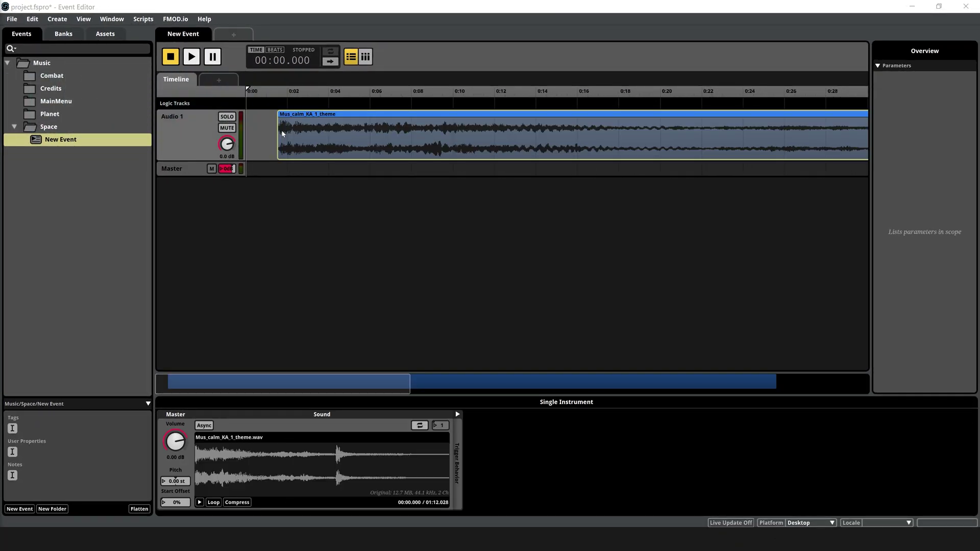
{"action": "left_click_drag", "start_coordinate": [363, 141], "coordinate": [334, 143]}
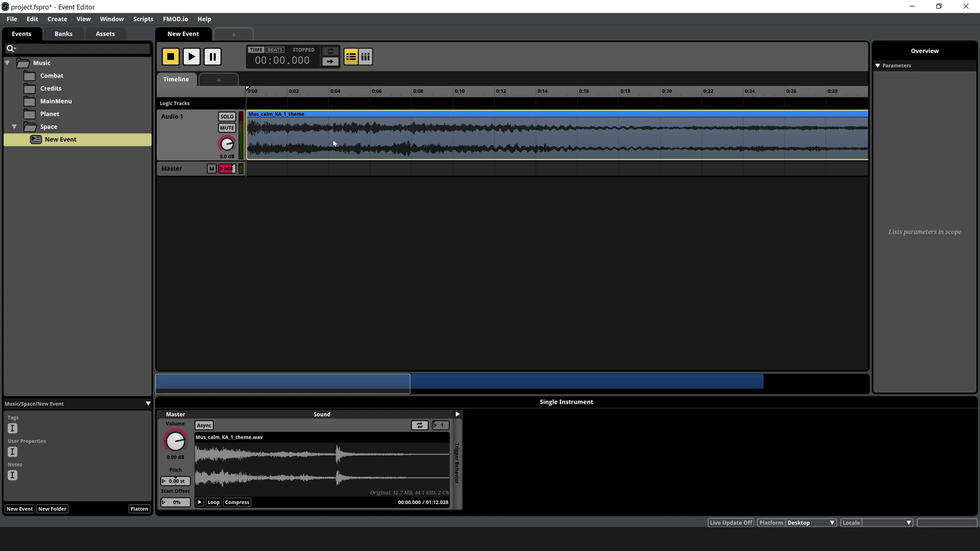
{"action": "scroll", "coordinate": [413, 213], "scroll_direction": "down", "scroll_amount": 3}
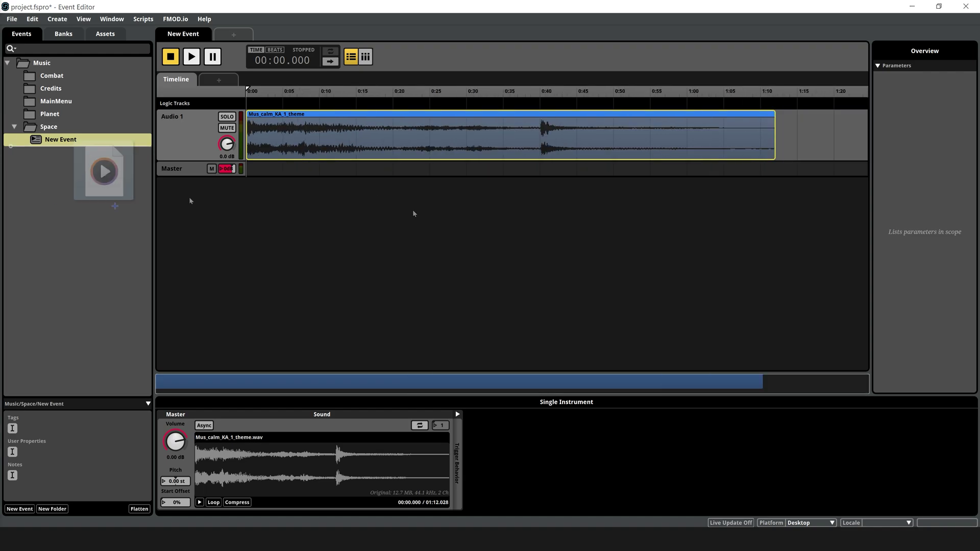
Add Mus_tension_KA_1 after the theme, overlapping them into a short crossfade
{"action": "left_click_drag", "start_coordinate": [109, 175], "coordinate": [749, 146]}
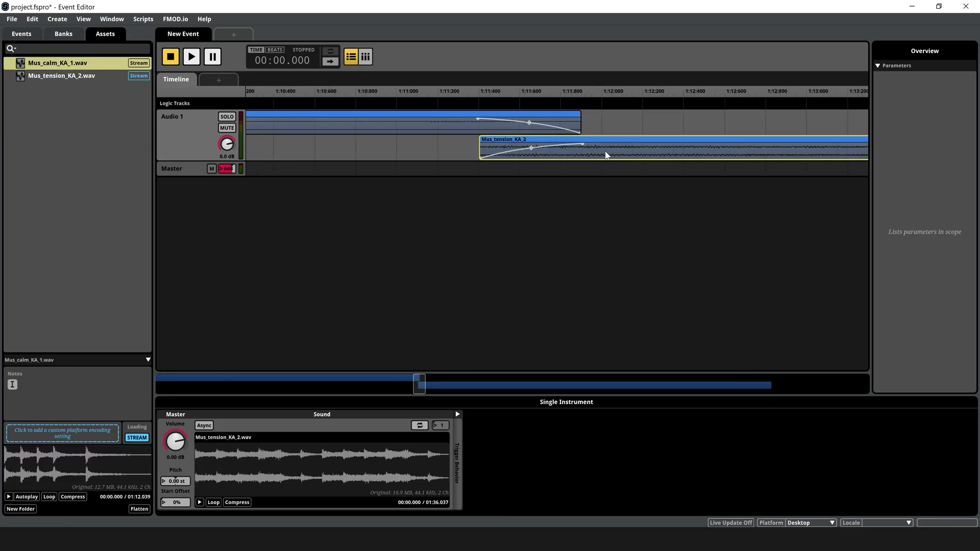
{"action": "mouse_move", "coordinate": [605, 153]}
{"action": "left_mouse_down"}
{"action": "mouse_move", "coordinate": [556, 156]}
{"action": "mouse_move", "coordinate": [598, 153]}
{"action": "left_mouse_up"}
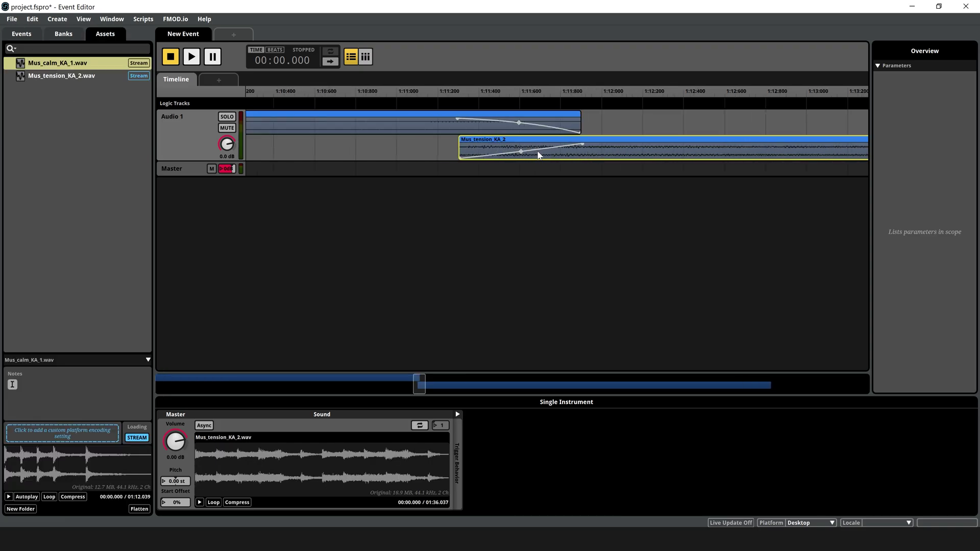
{"action": "left_click_drag", "start_coordinate": [460, 150], "coordinate": [489, 151]}
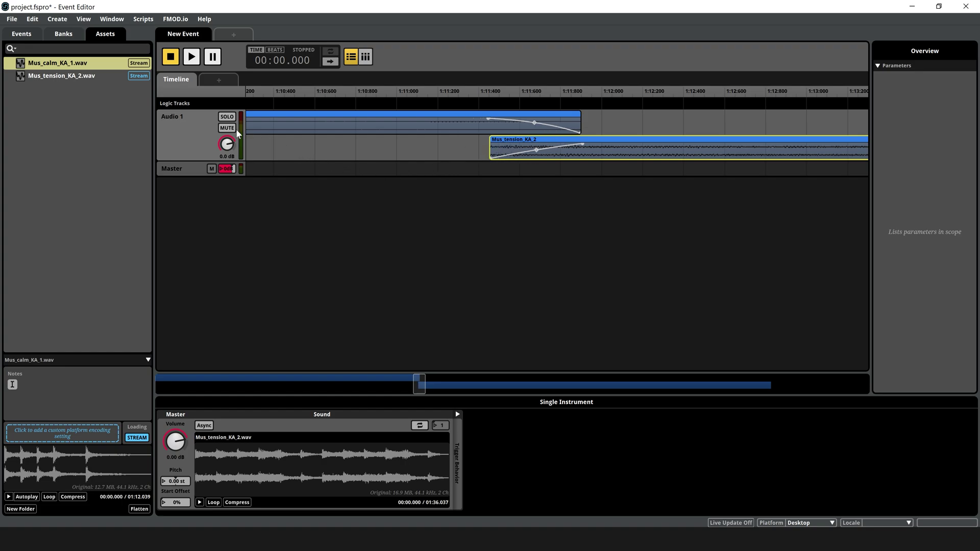
Mute and unmute the Audio 1 track, then open the Mixer window
{"action": "left_click", "coordinate": [228, 128]}
{"action": "left_click", "coordinate": [231, 130]}
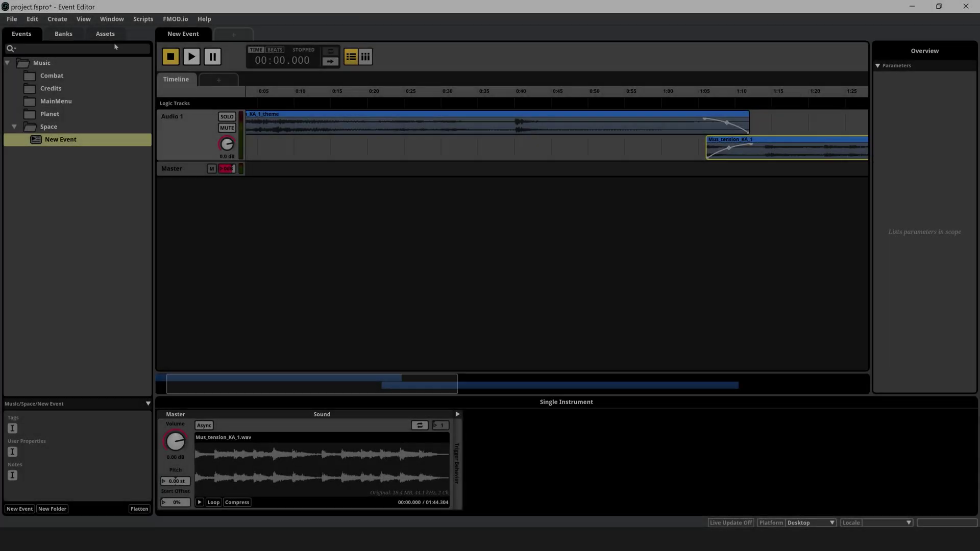
{"action": "left_click", "coordinate": [117, 20]}
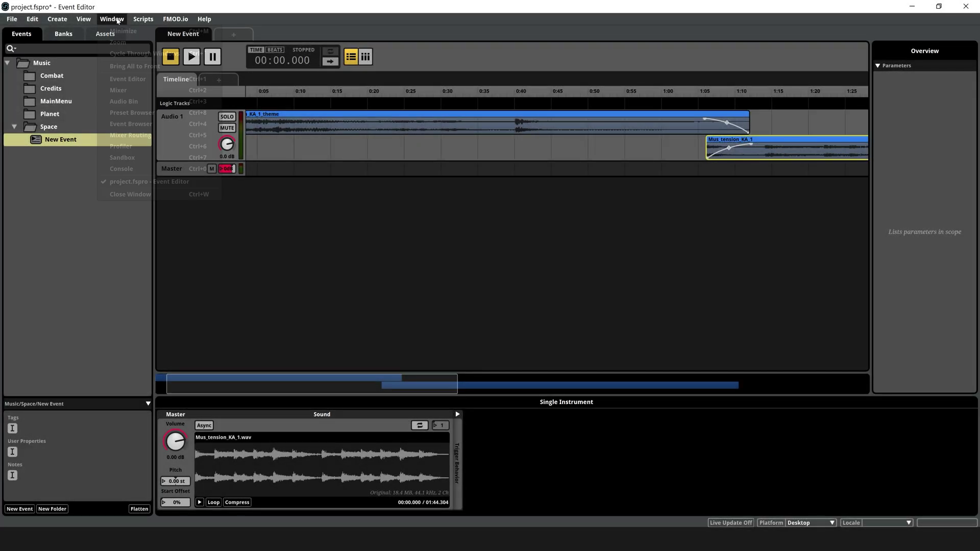
{"action": "left_click", "coordinate": [119, 87]}
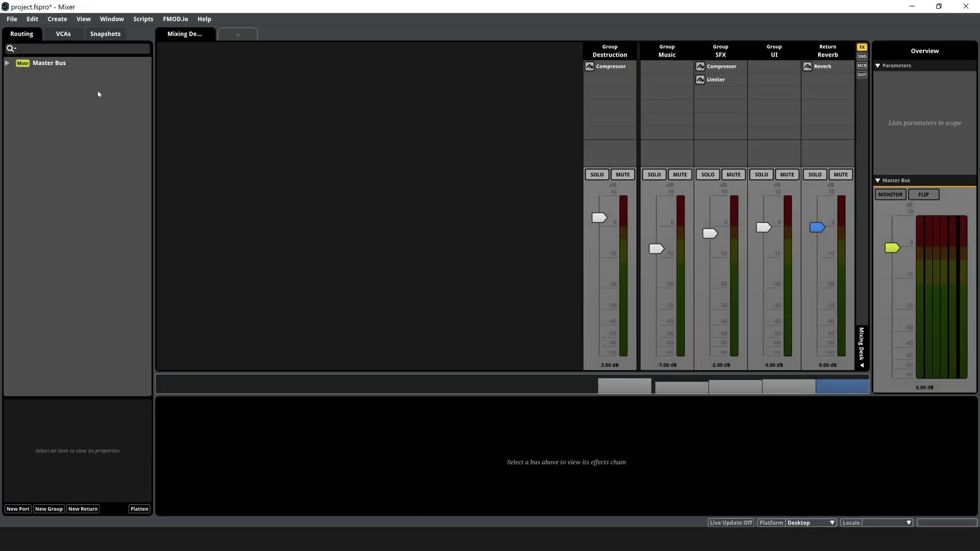
In the Mixer routing, move Music/Space/New Event under the Music group bus
{"action": "left_click", "coordinate": [7, 63]}
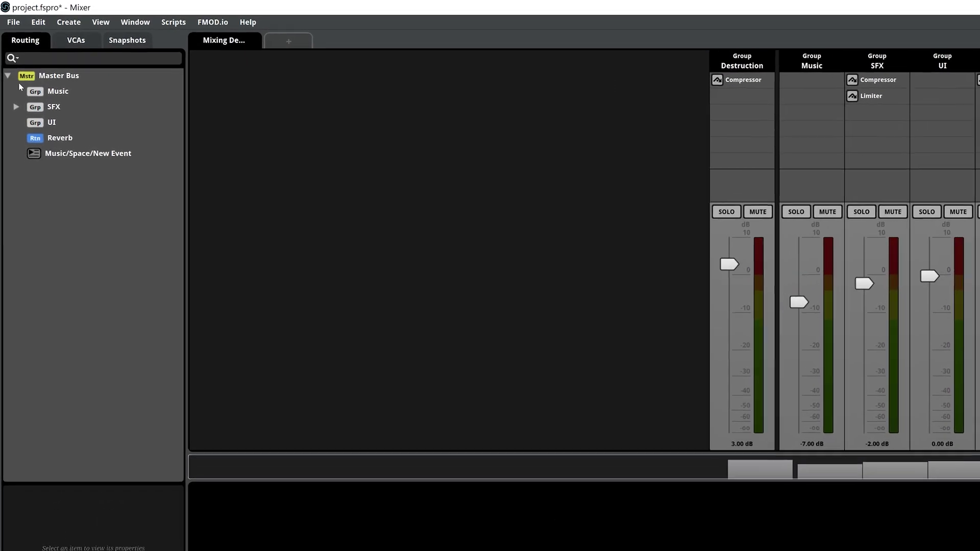
{"action": "left_click", "coordinate": [70, 176]}
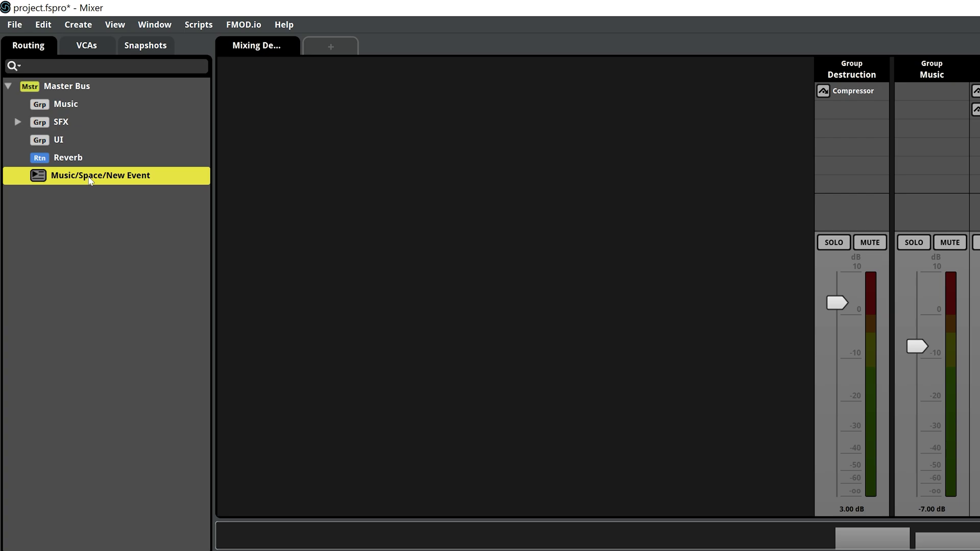
{"action": "left_click_drag", "start_coordinate": [86, 174], "coordinate": [80, 109]}
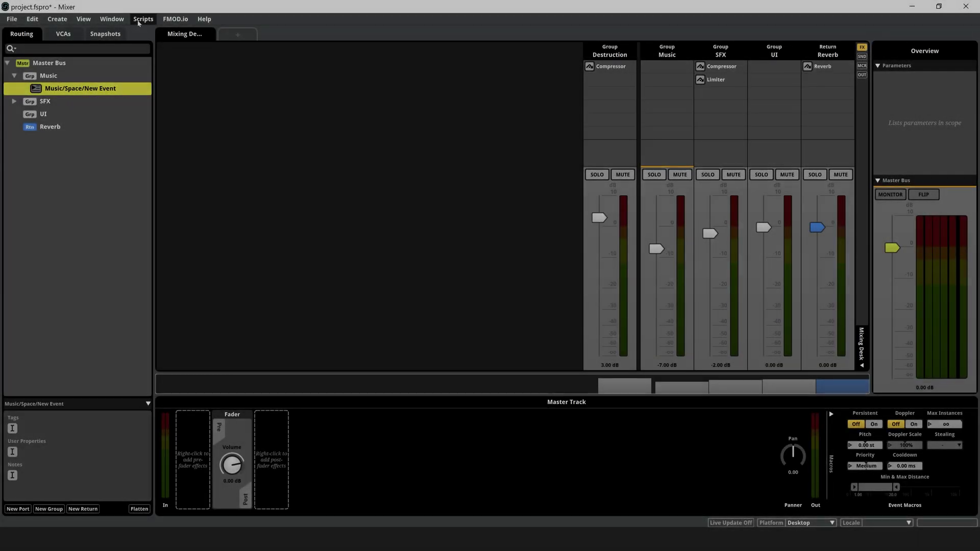
Export the project with Scripts > VRage > Save project to VRage Editor
{"action": "left_click", "coordinate": [142, 19]}
{"action": "mouse_move", "coordinate": [163, 32]}
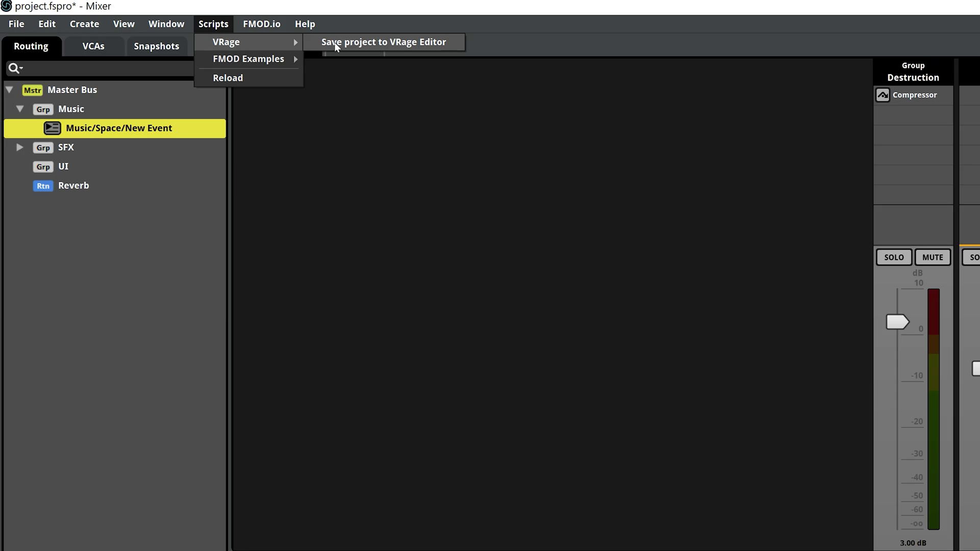
{"action": "left_click", "coordinate": [337, 43]}
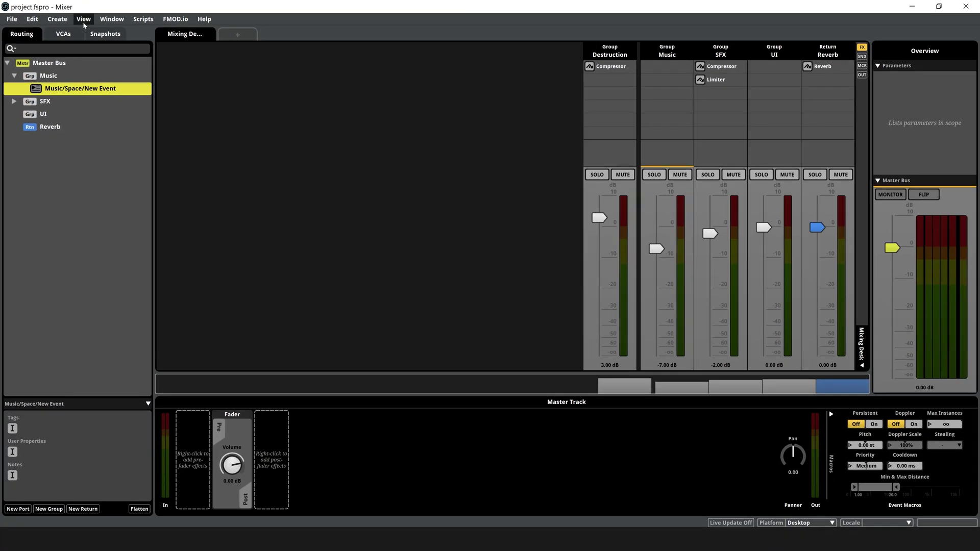
Save the FMOD project and exit FMOD Studio
{"action": "left_click", "coordinate": [13, 21]}
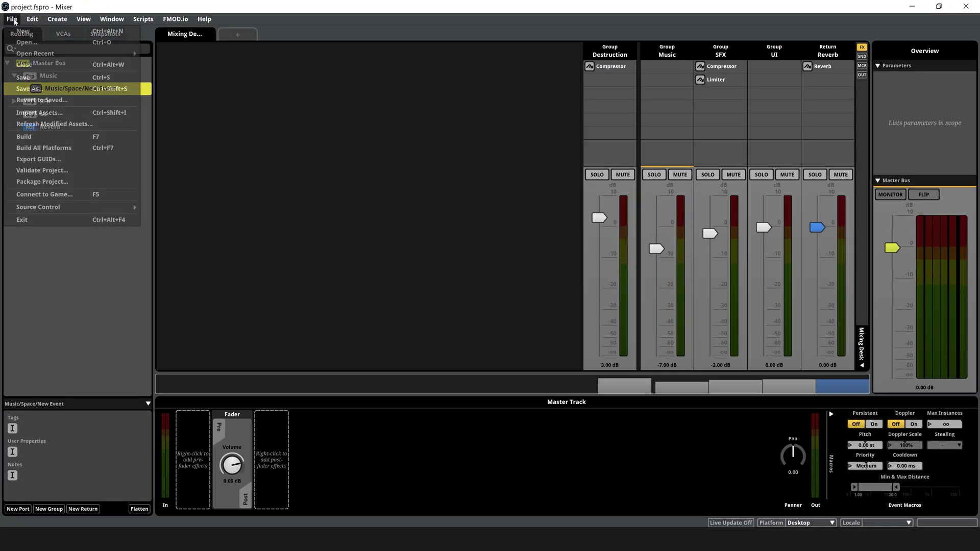
{"action": "left_click", "coordinate": [30, 77]}
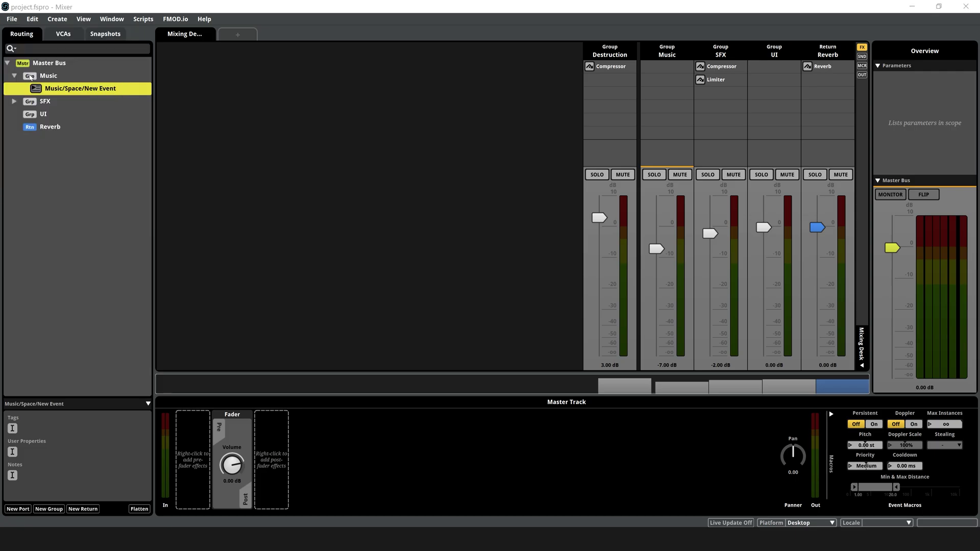
{"action": "left_click", "coordinate": [13, 21]}
{"action": "left_click", "coordinate": [43, 223]}
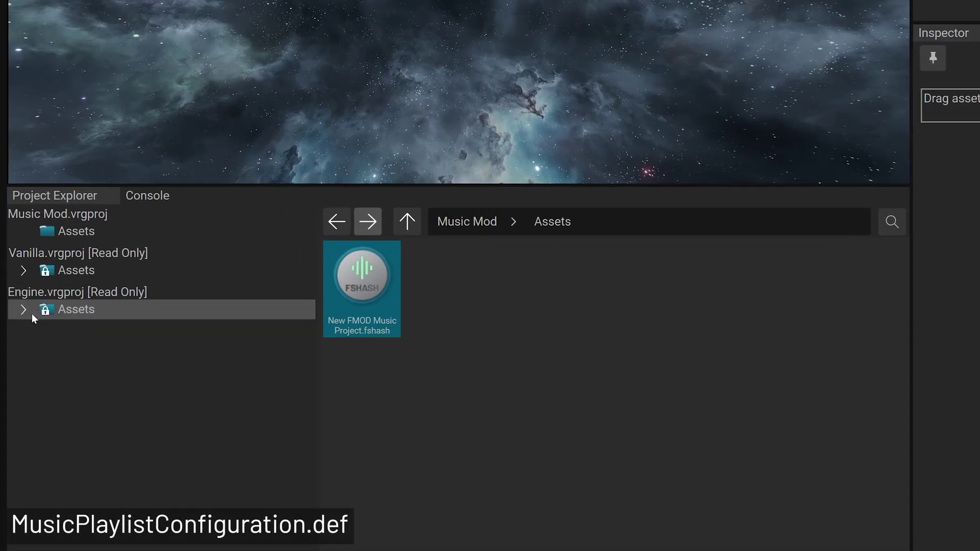
Browse Engine > Assets > Configurations and bring up actions for MusicPlaylistsConfiguration.def
{"action": "left_click", "coordinate": [23, 310]}
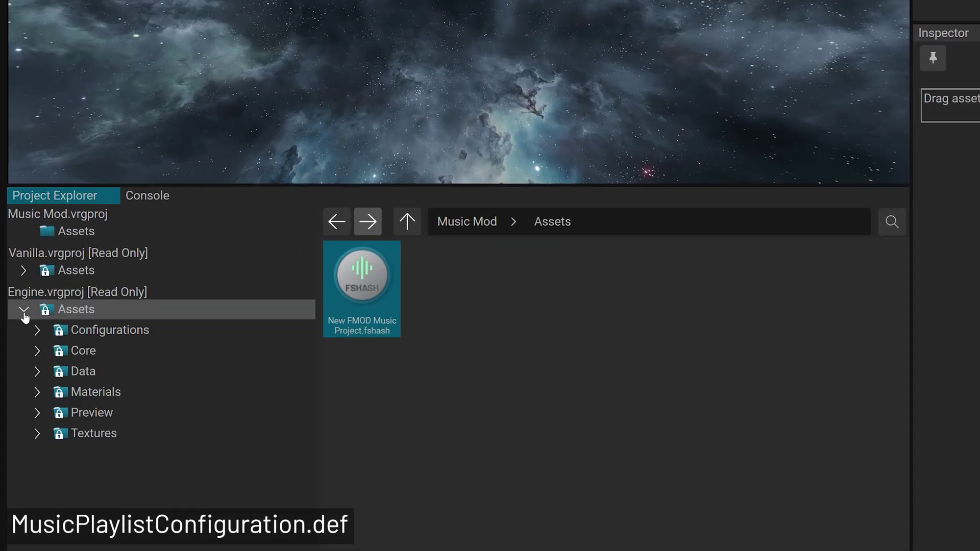
{"action": "left_click", "coordinate": [36, 336]}
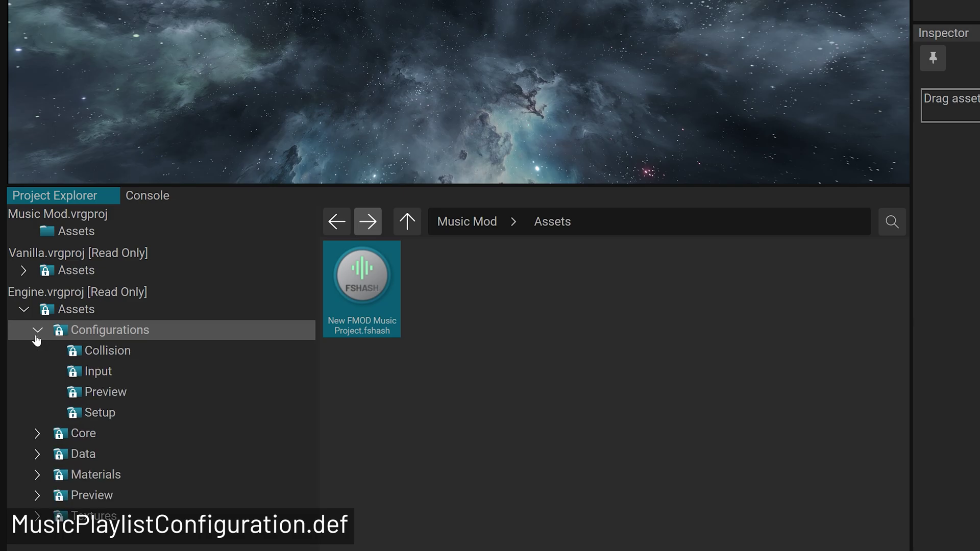
{"action": "left_click", "coordinate": [112, 332]}
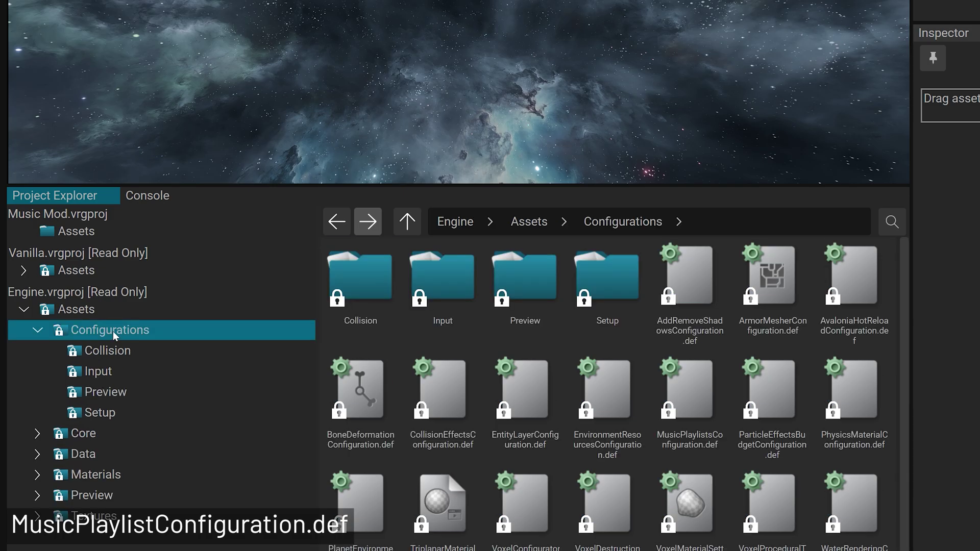
{"action": "left_click", "coordinate": [688, 410]}
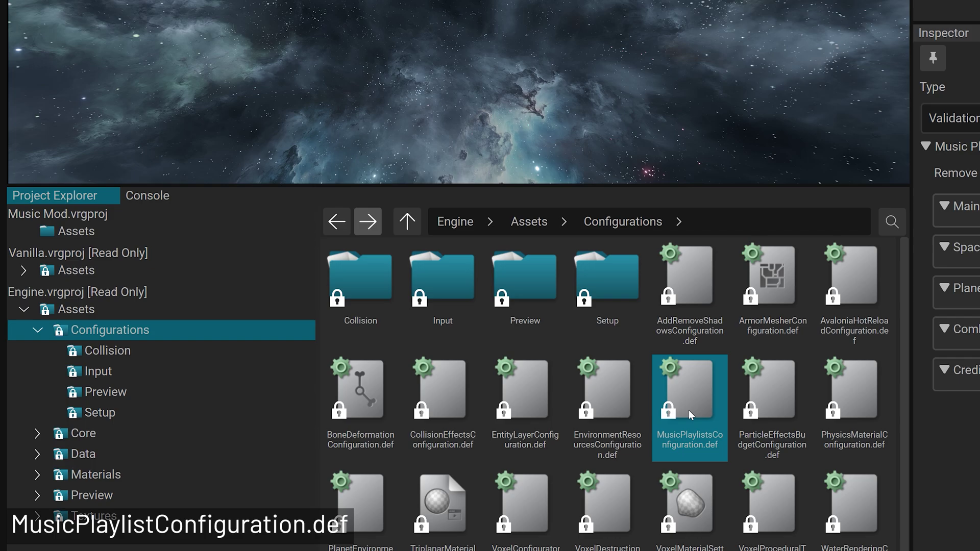
{"action": "right_click", "coordinate": [688, 384]}
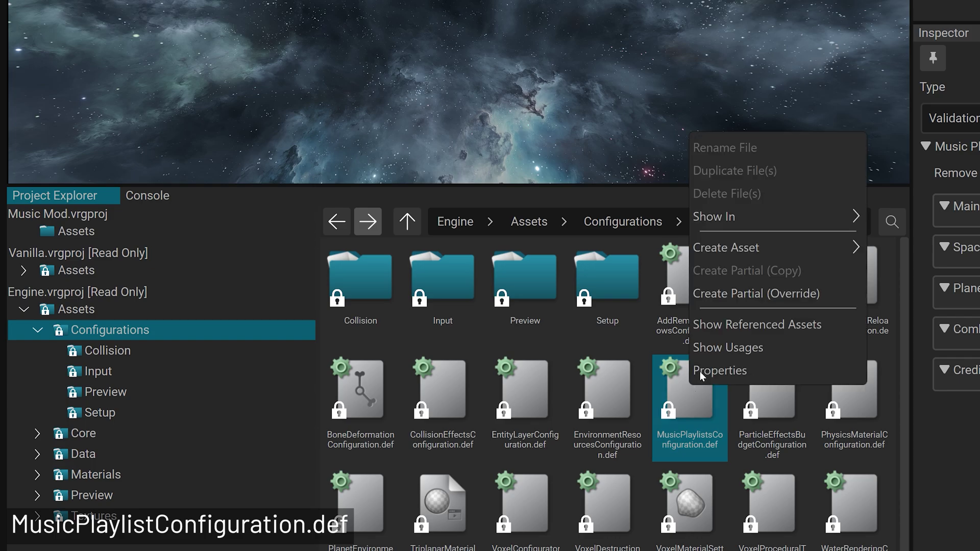
Create a partial override of the playlist config, saving it into a new 'Music Mod' folder
{"action": "left_click", "coordinate": [738, 294]}
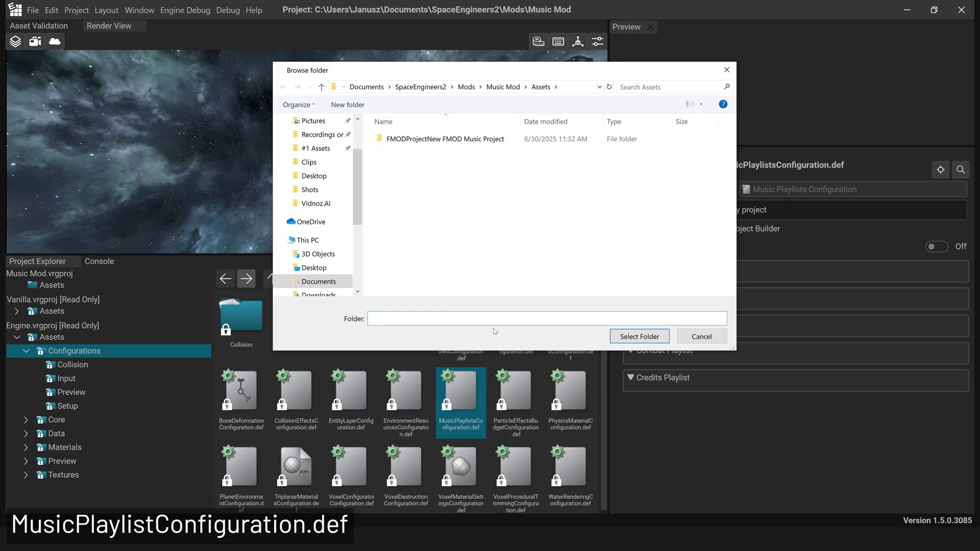
{"action": "left_click", "coordinate": [362, 105]}
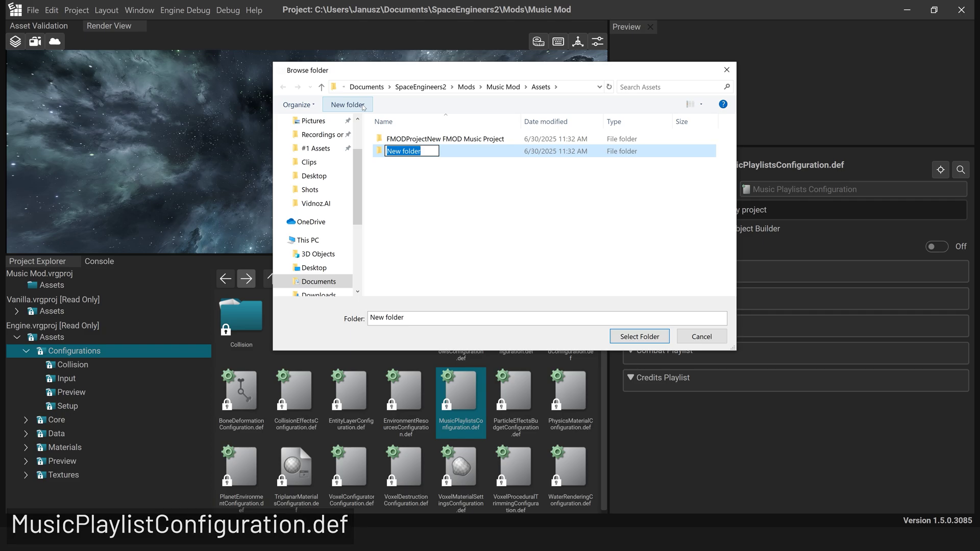
{"action": "type", "text": "Music Mod"}
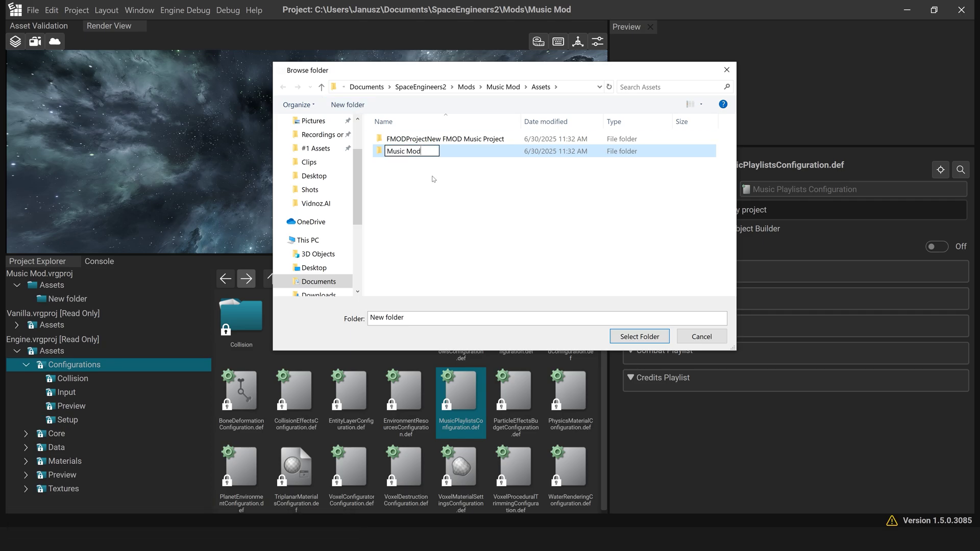
{"action": "key", "text": "Return"}
{"action": "left_click", "coordinate": [421, 152]}
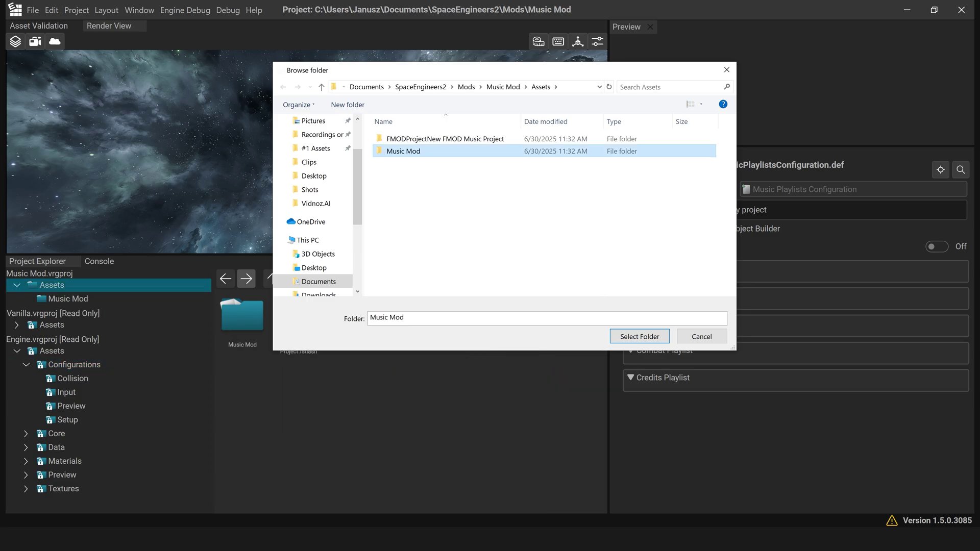
{"action": "left_click", "coordinate": [640, 337]}
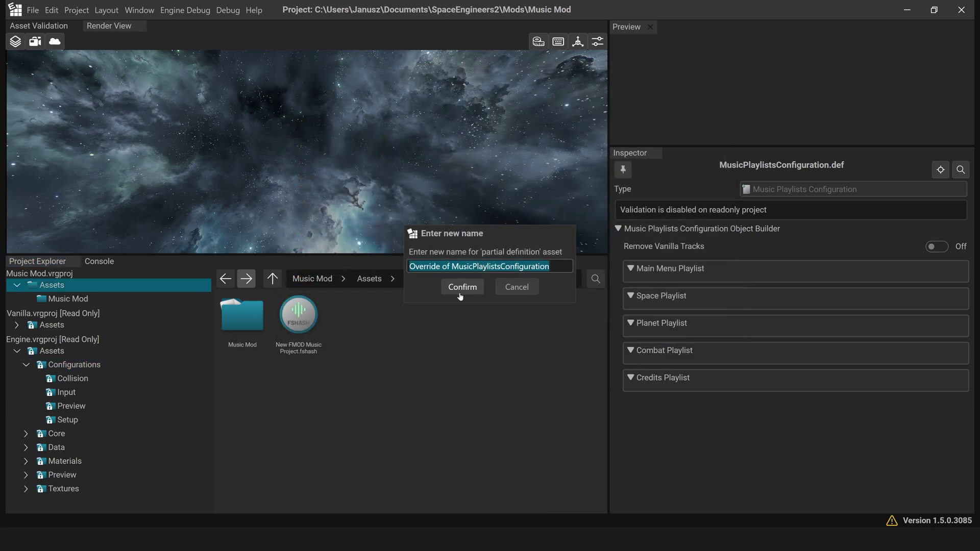
Accept the default override name and select the new override asset
{"action": "left_click", "coordinate": [461, 287]}
{"action": "left_click", "coordinate": [392, 337]}
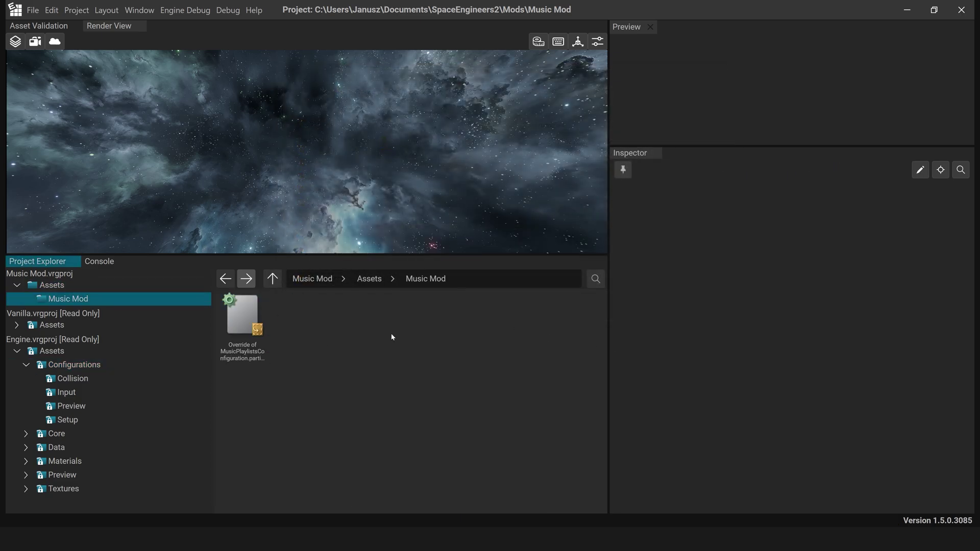
{"action": "left_click", "coordinate": [250, 326]}
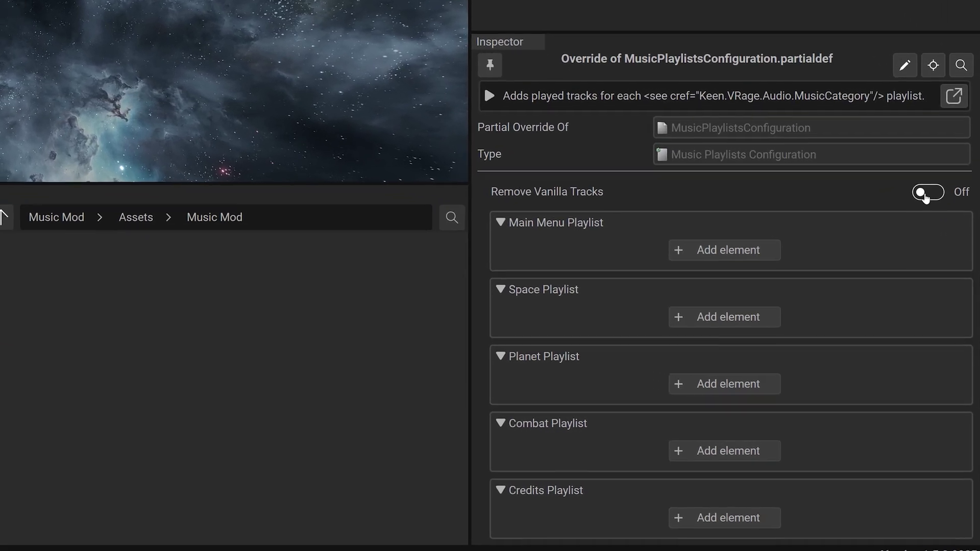
Turn on Remove Vanilla Tracks in the override's Inspector
{"action": "left_click", "coordinate": [926, 239]}
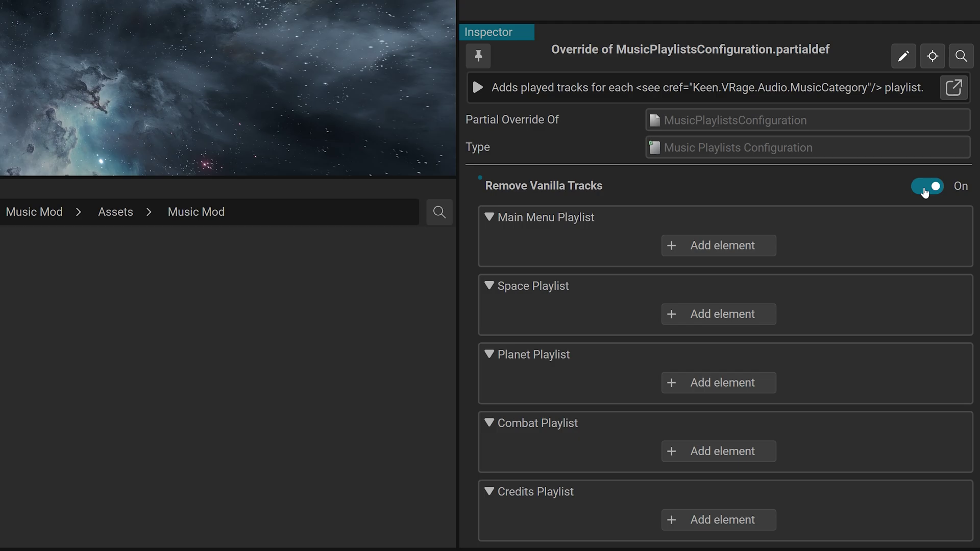
Turn Remove Vanilla Tracks off and add a Main Menu track set to event:/Music/Space/TT_Moog6_long
{"action": "left_click", "coordinate": [925, 192]}
{"action": "left_click", "coordinate": [703, 246]}
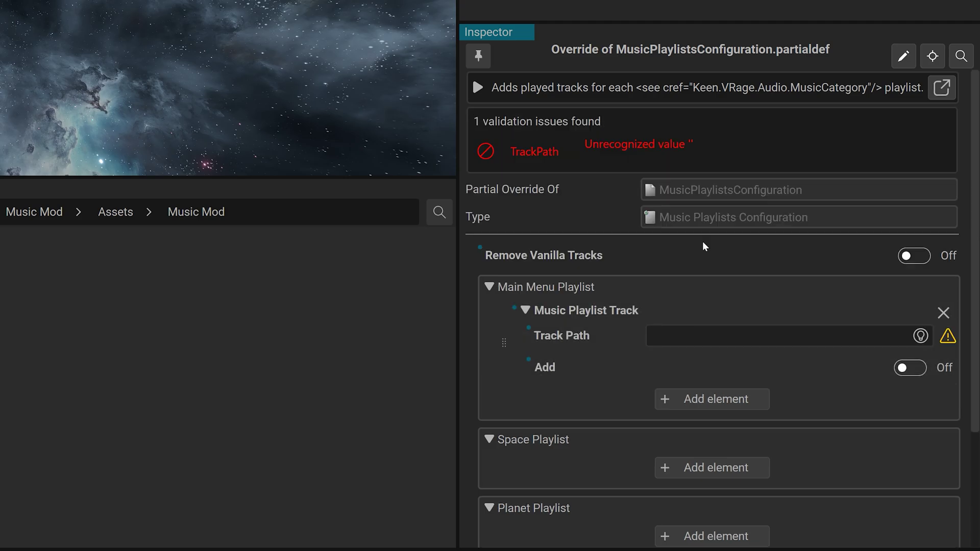
{"action": "left_click", "coordinate": [920, 335]}
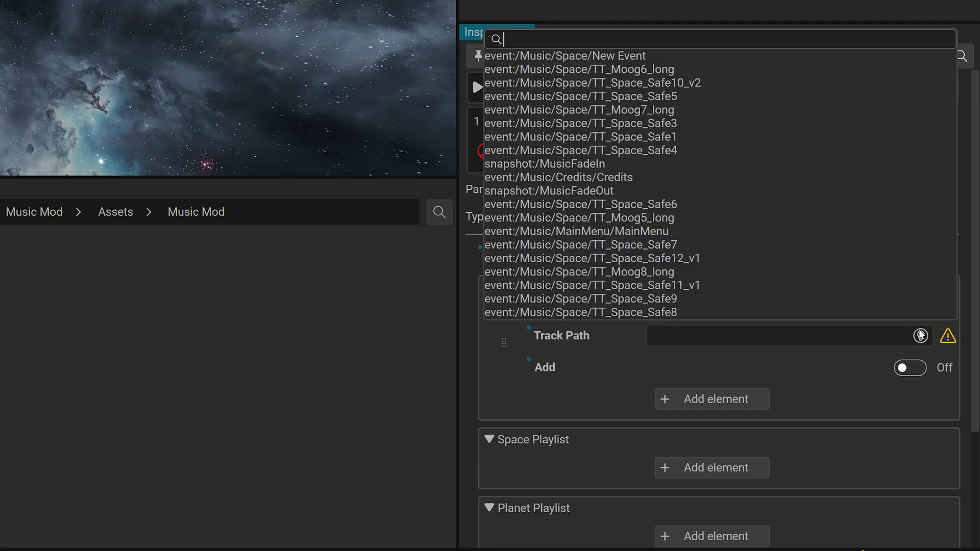
{"action": "left_click", "coordinate": [651, 74]}
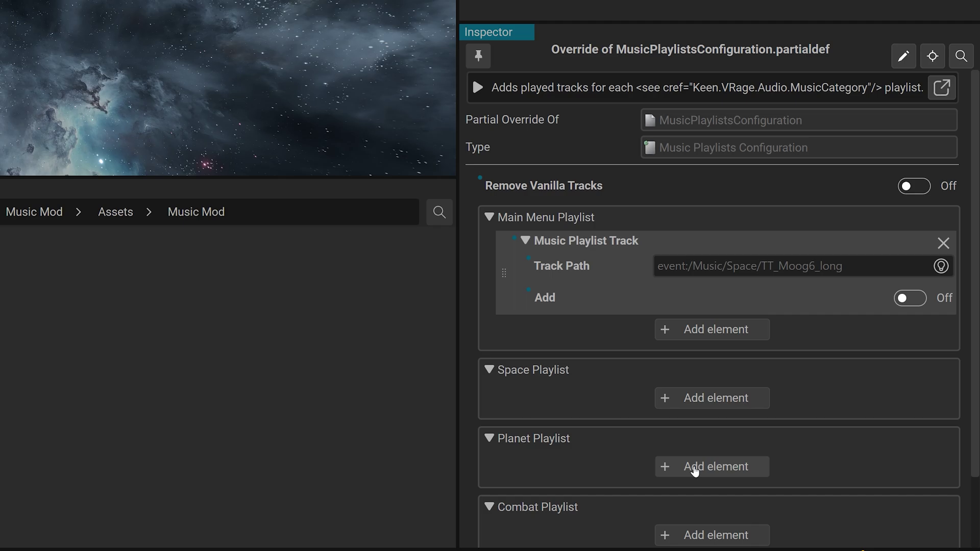
Add a Space Playlist track with path event:/Music/Space/New Event and enable its Add toggle
{"action": "left_click", "coordinate": [711, 406]}
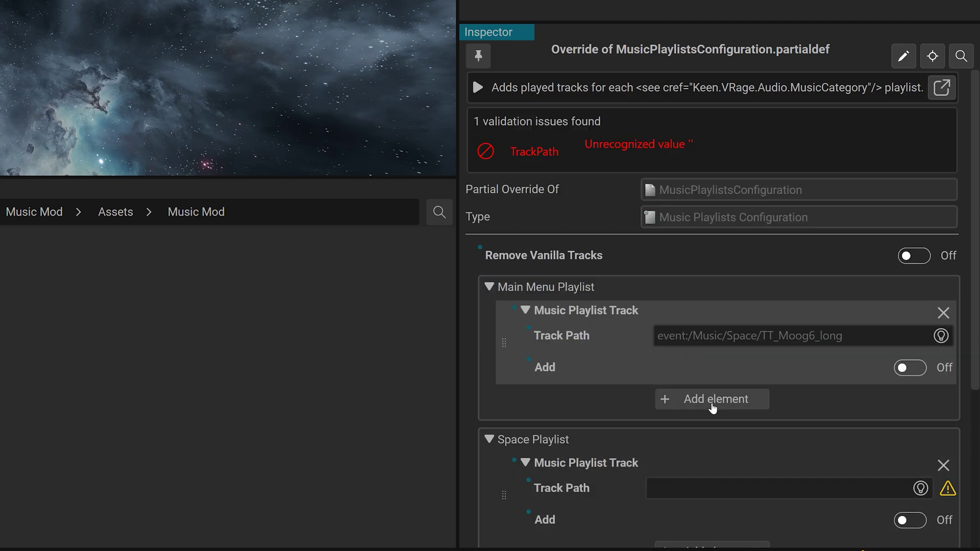
{"action": "left_click", "coordinate": [921, 489]}
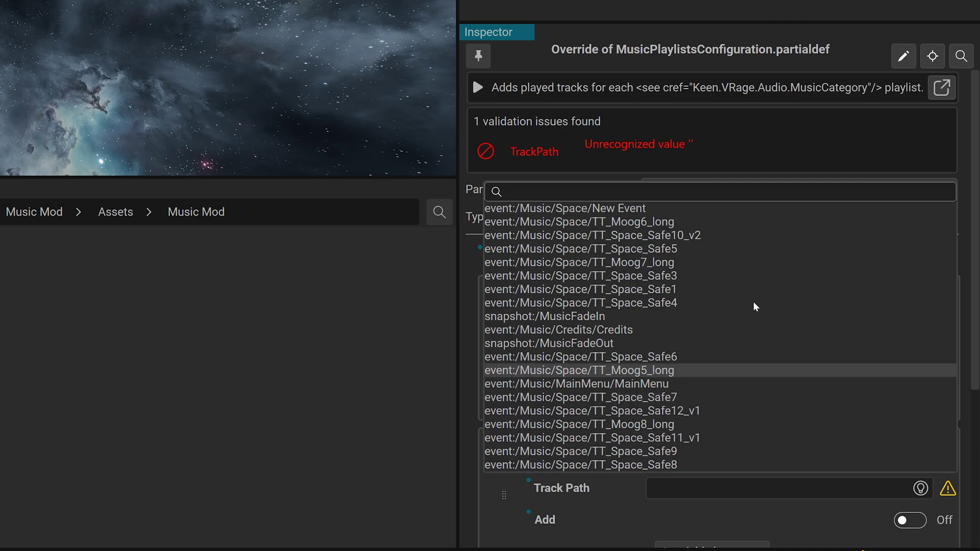
{"action": "left_click", "coordinate": [679, 209]}
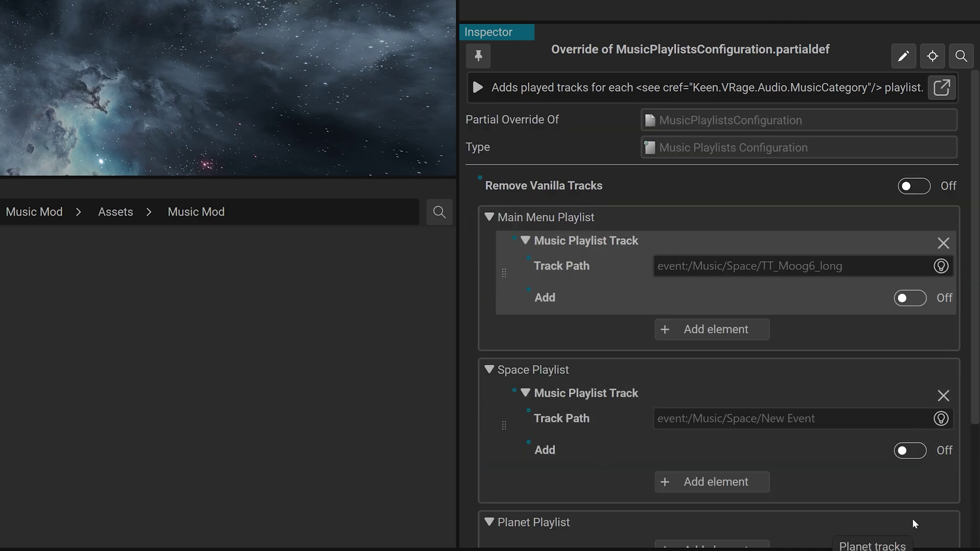
{"action": "scroll", "coordinate": [863, 423], "scroll_direction": "down", "scroll_amount": 3}
{"action": "left_click", "coordinate": [909, 325]}
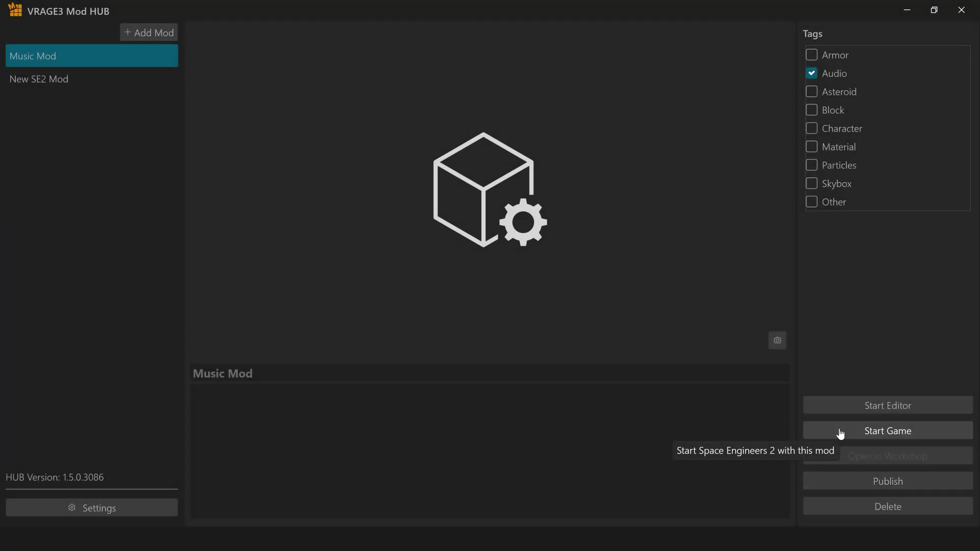
Start Space Engineers 2 with the Music Mod from the Mod HUB
{"action": "left_click", "coordinate": [840, 434]}
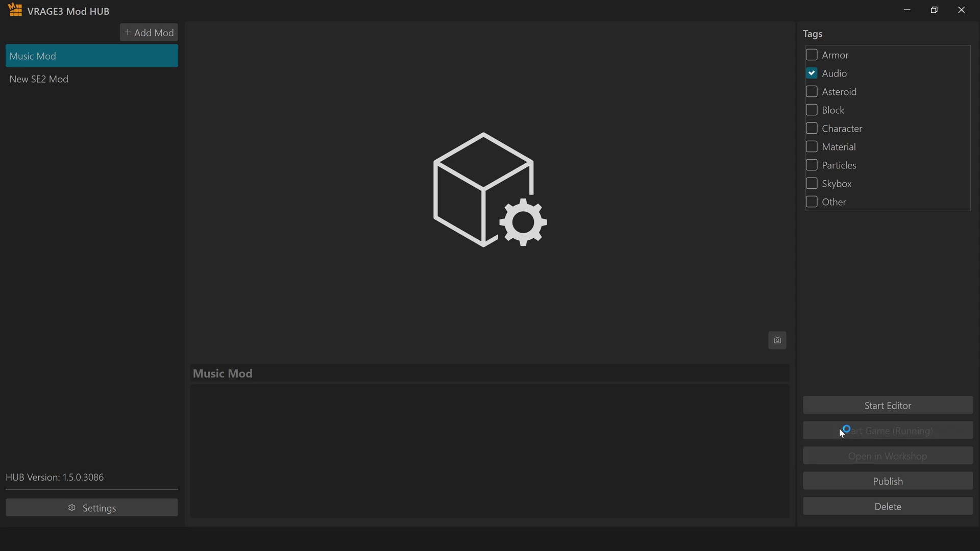